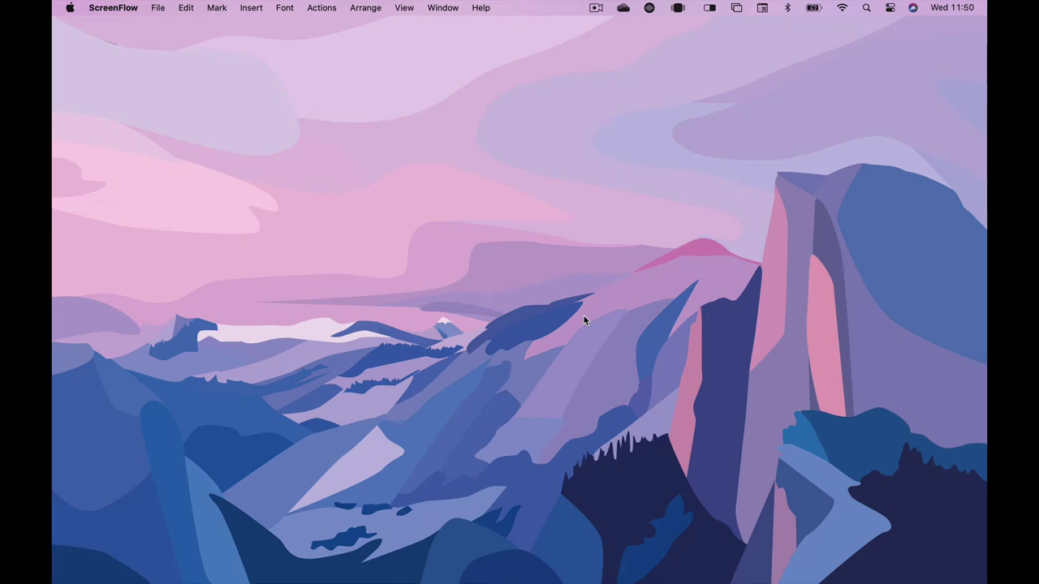
# Step: Open Audio MIDI Setup from the Utilities folder inside Applications
pyautogui.click(193, 534)
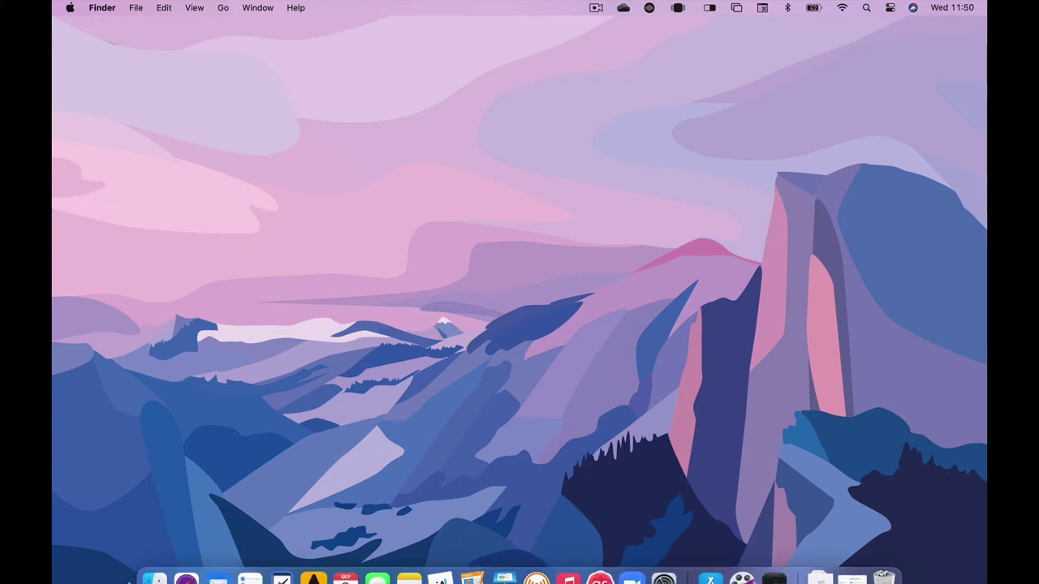
pyautogui.click(155, 559)
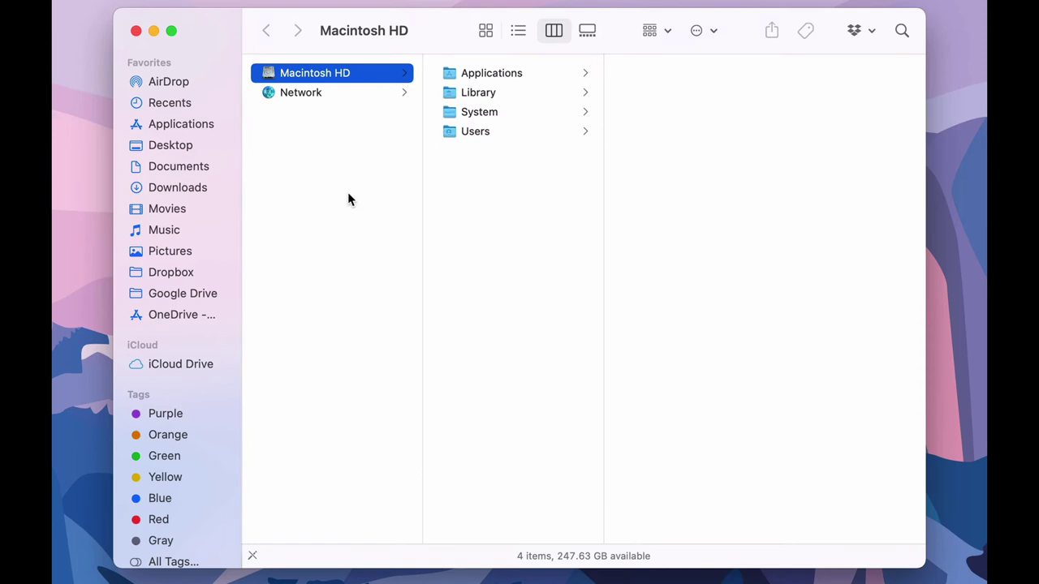
pyautogui.click(493, 74)
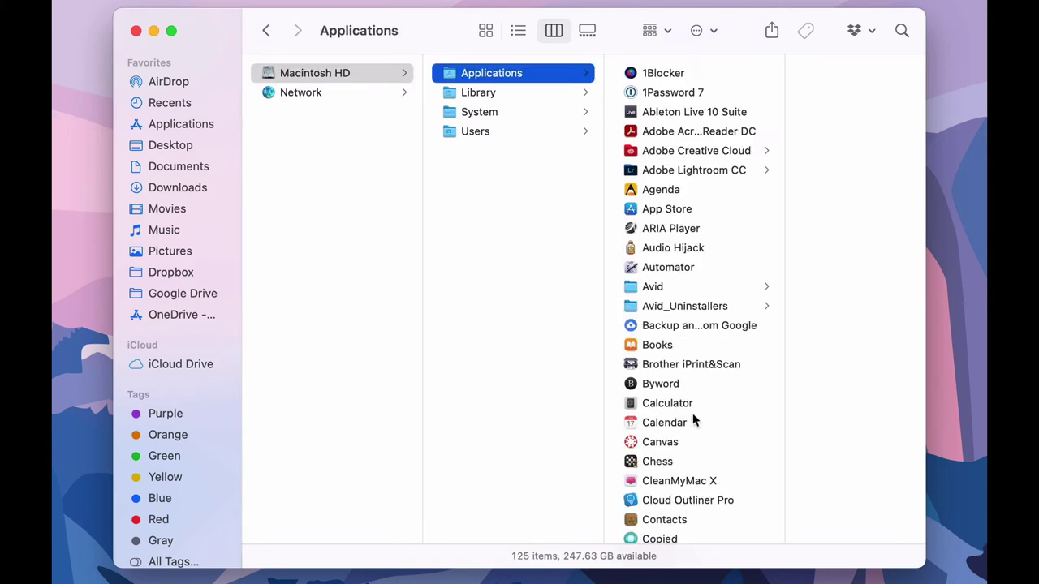
pyautogui.scroll(-20, 693, 420)
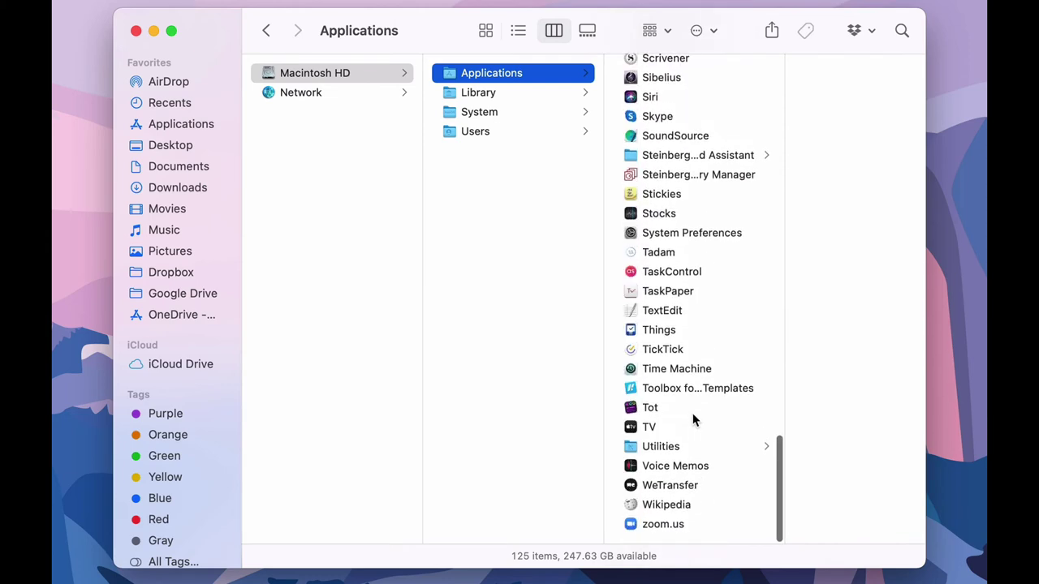
pyautogui.click(682, 453)
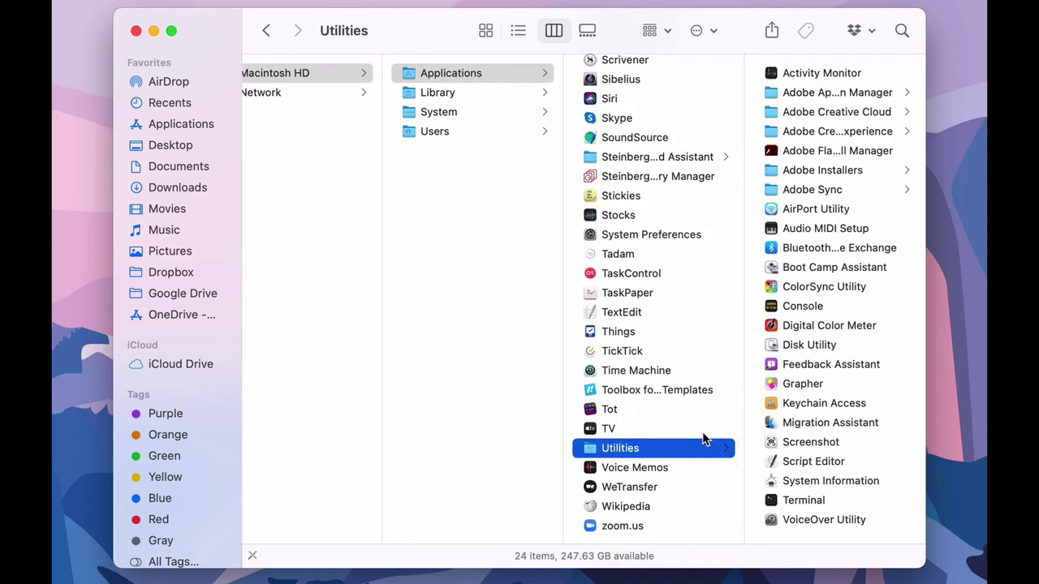
pyautogui.click(826, 229)
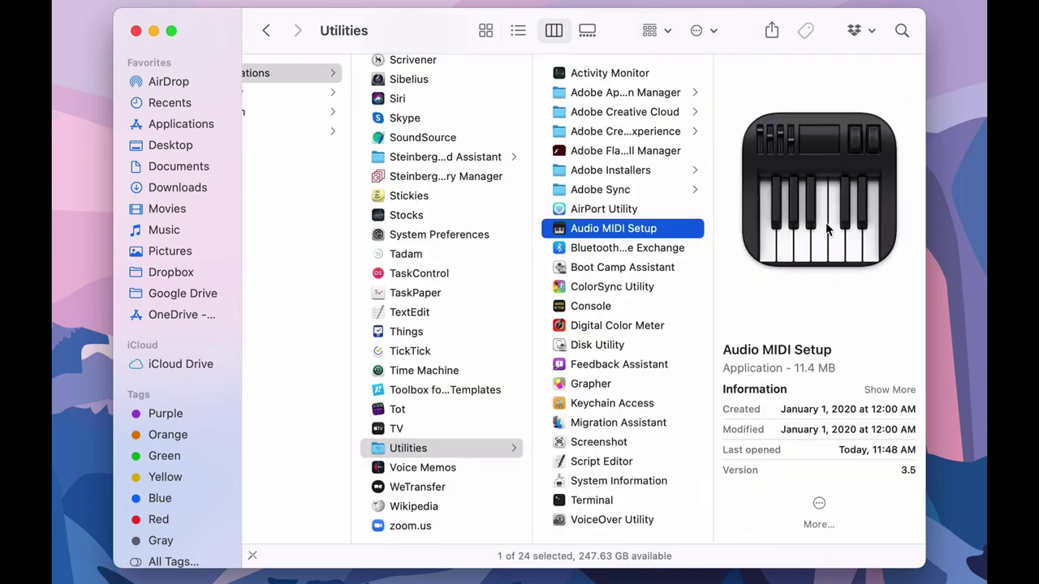
pyautogui.doubleClick(663, 230)
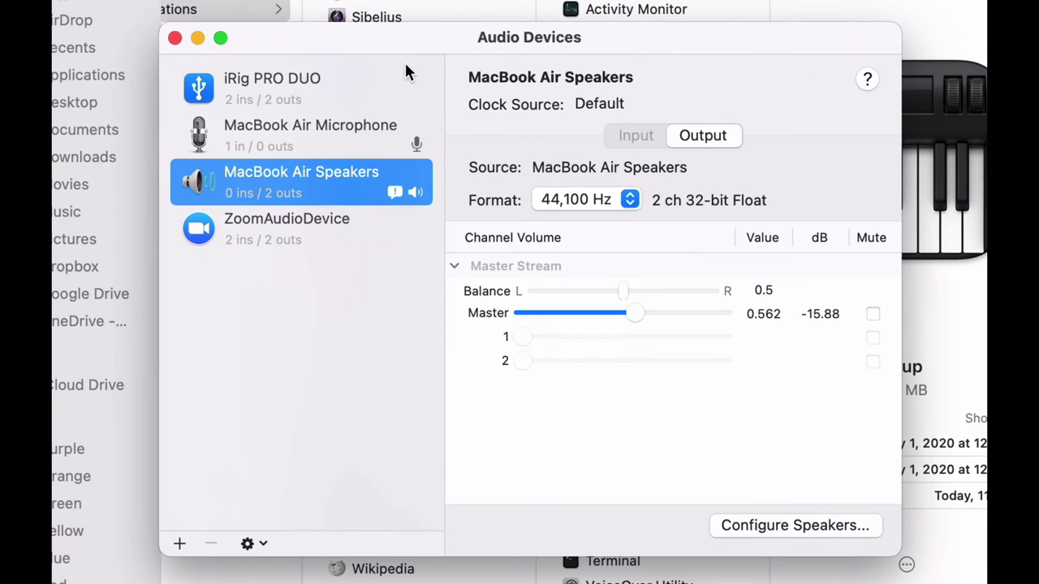
# Step: Examine the options for using the iRig PRO DUO as the system's sound input or output device
pyautogui.click(337, 84)
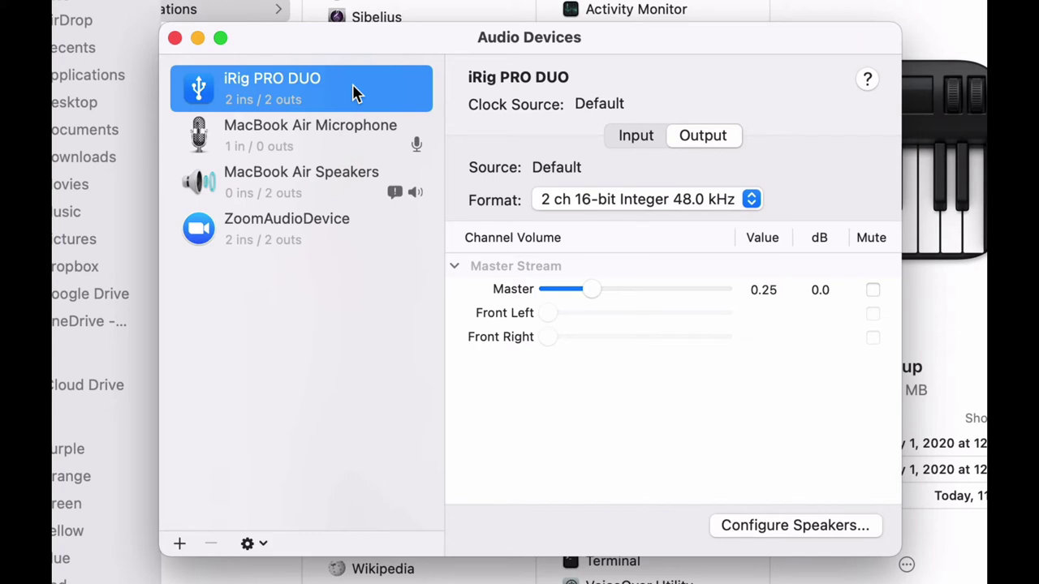
pyautogui.rightClick(352, 84)
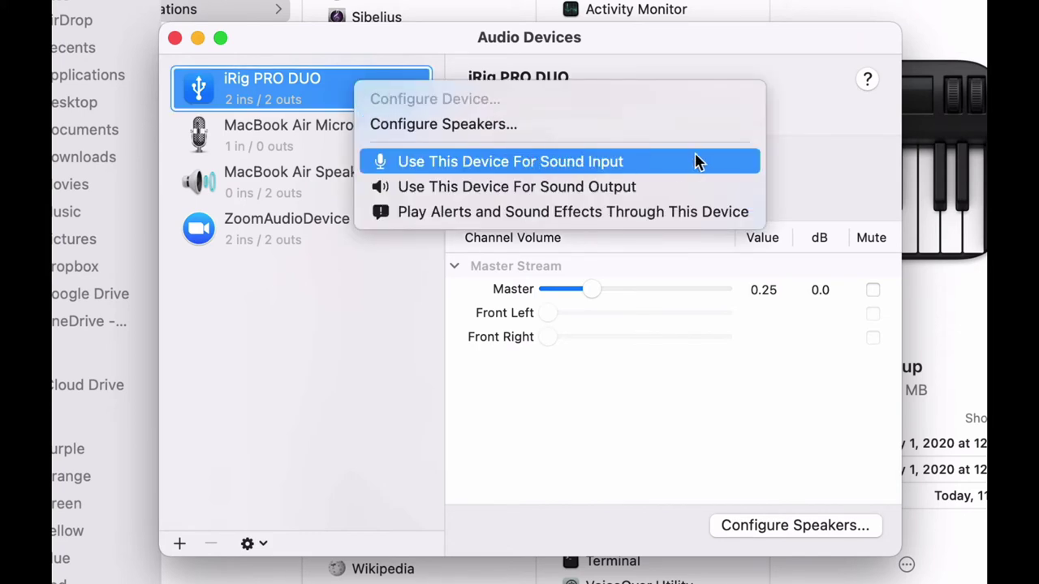
pyautogui.click(405, 360)
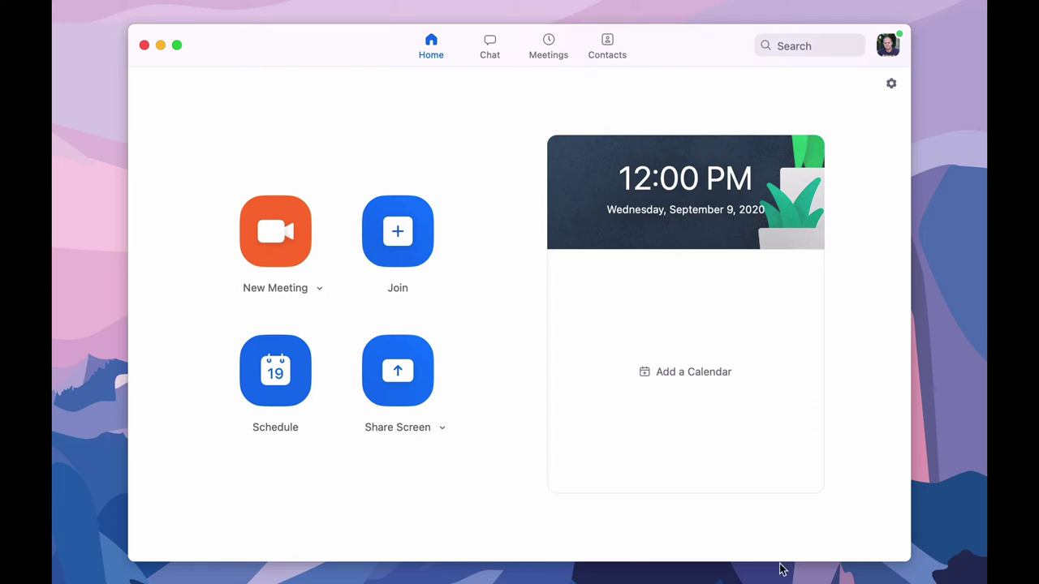
# Step: Set the microphone to iRig PRO DUO in Zoom's audio settings
pyautogui.click(891, 85)
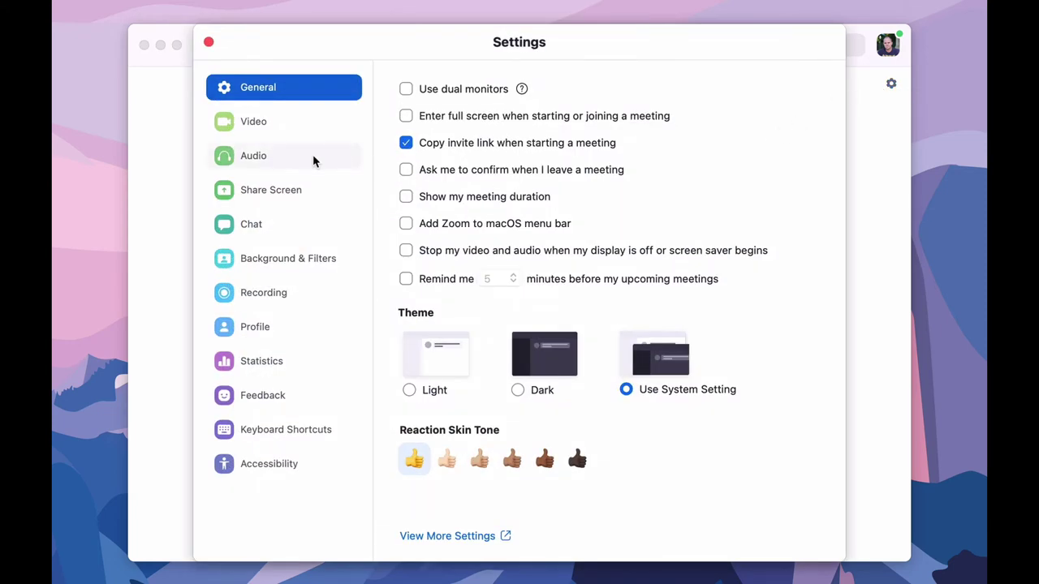
pyautogui.click(313, 158)
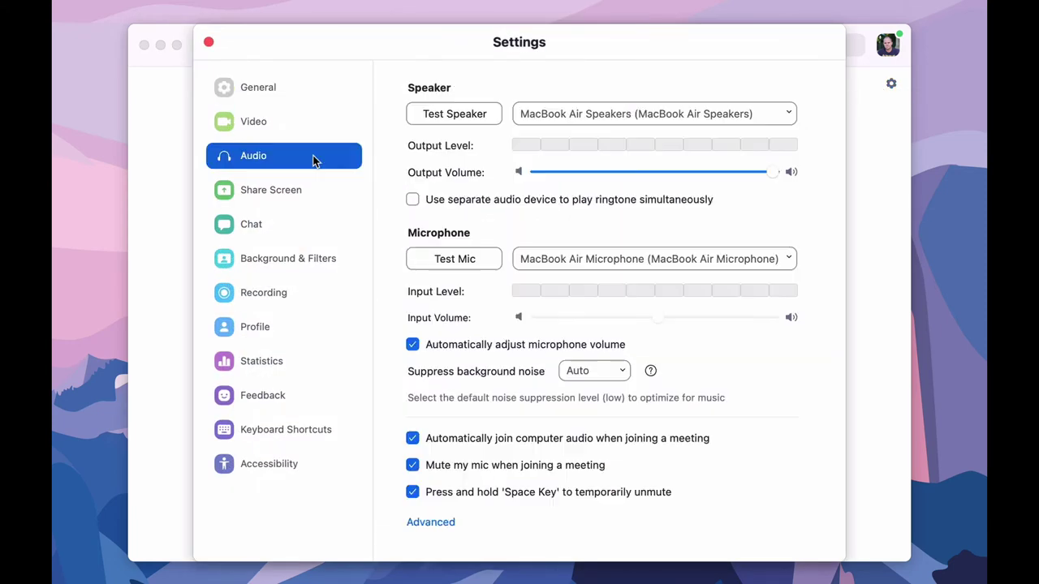
pyautogui.click(785, 259)
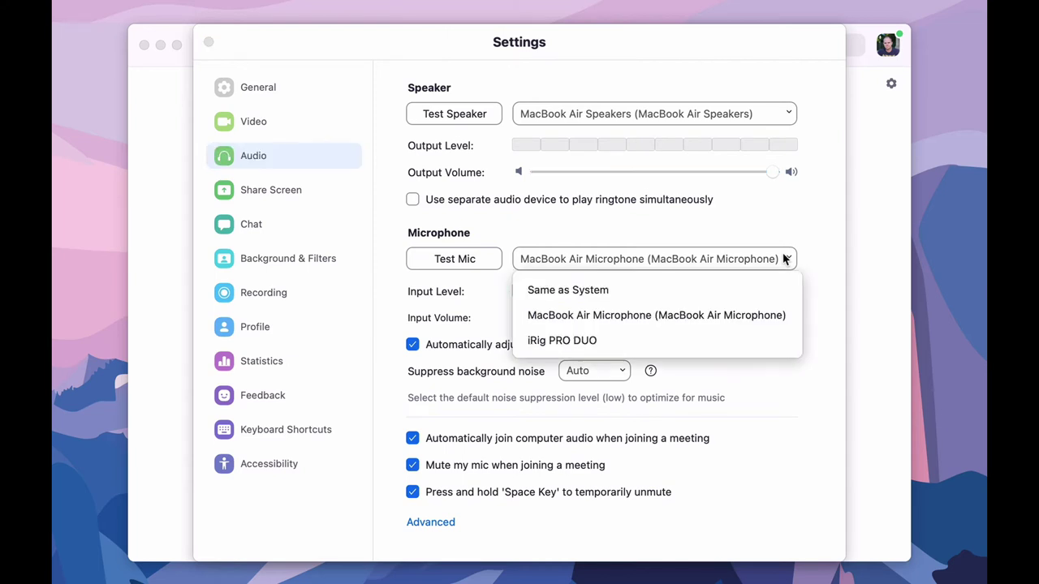
pyautogui.click(681, 333)
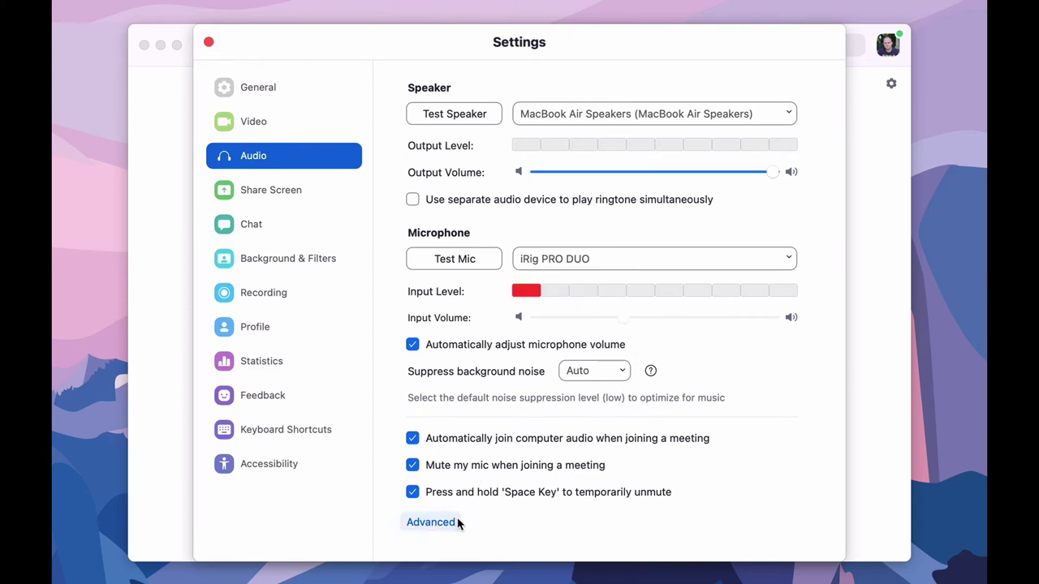
# Step: Review the advanced audio options for echo cancellation, original sound and high fidelity music mode, and close the settings
pyautogui.click(430, 522)
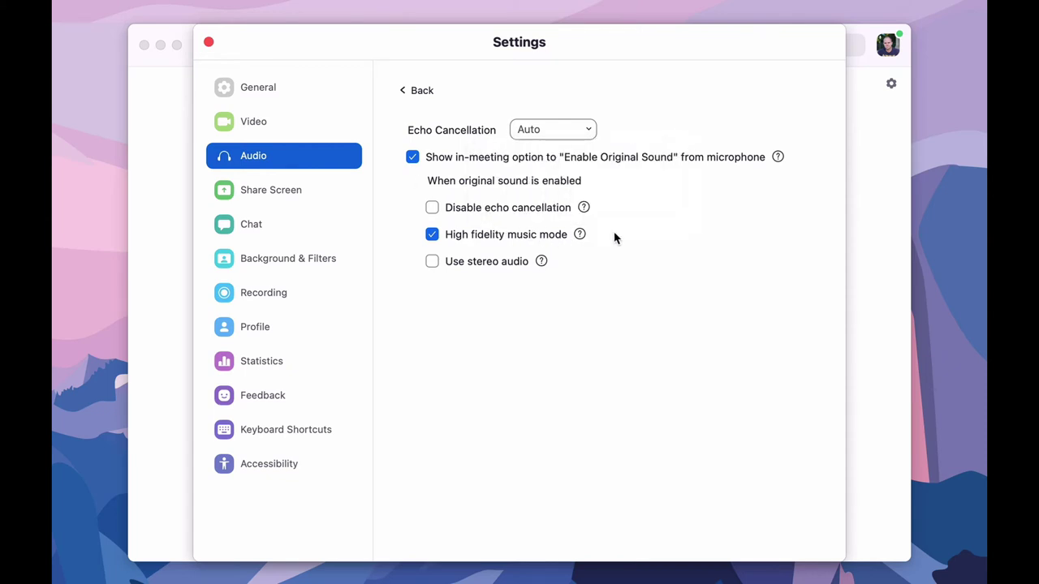
pyautogui.click(418, 90)
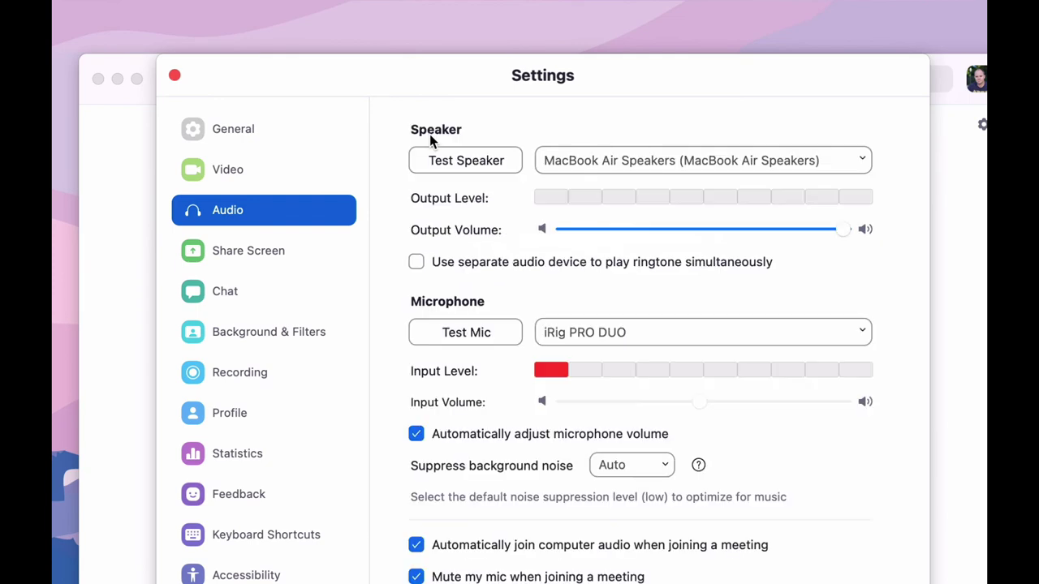
pyautogui.click(175, 76)
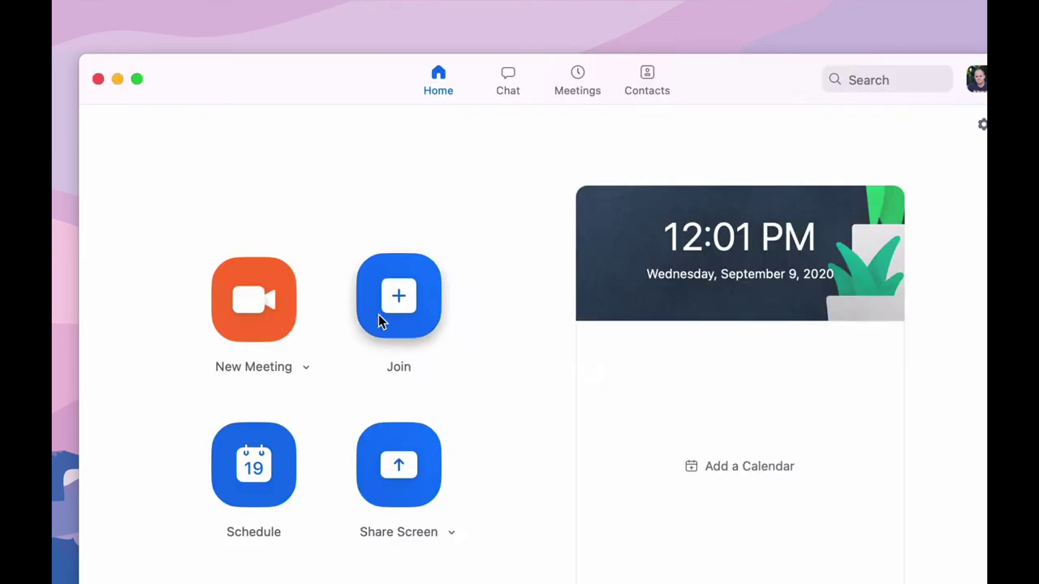
# Step: Start a new meeting with the video off and the microphone muted, and turn on Original Sound
pyautogui.click(251, 318)
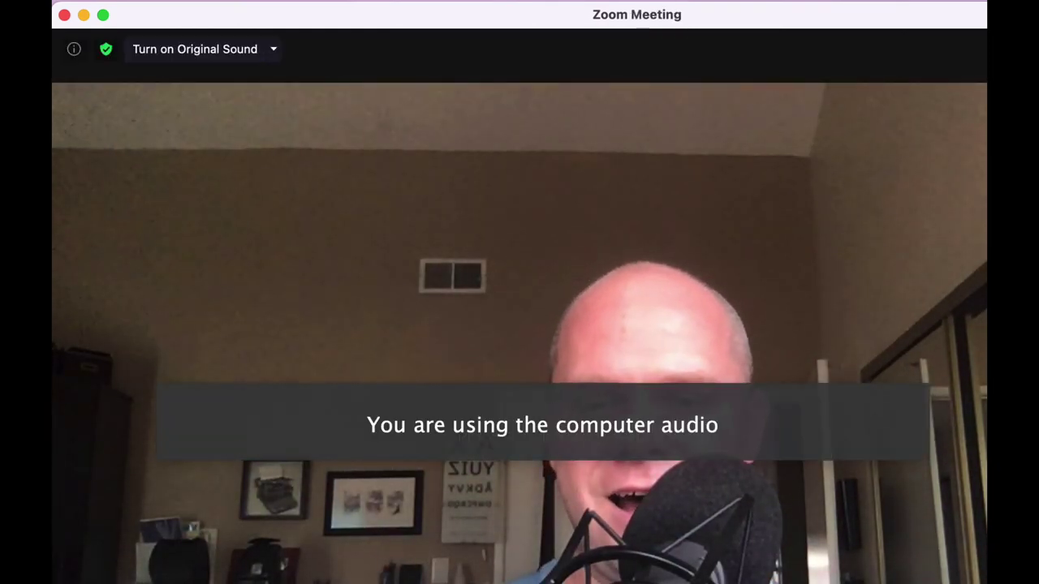
pyautogui.press('super+shift+v')
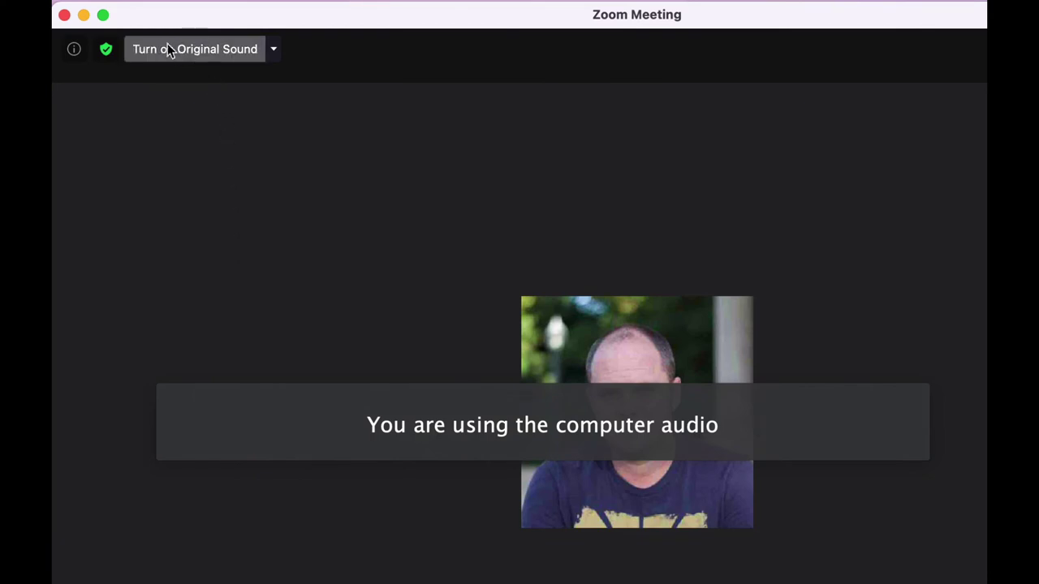
pyautogui.press('super+shift+a')
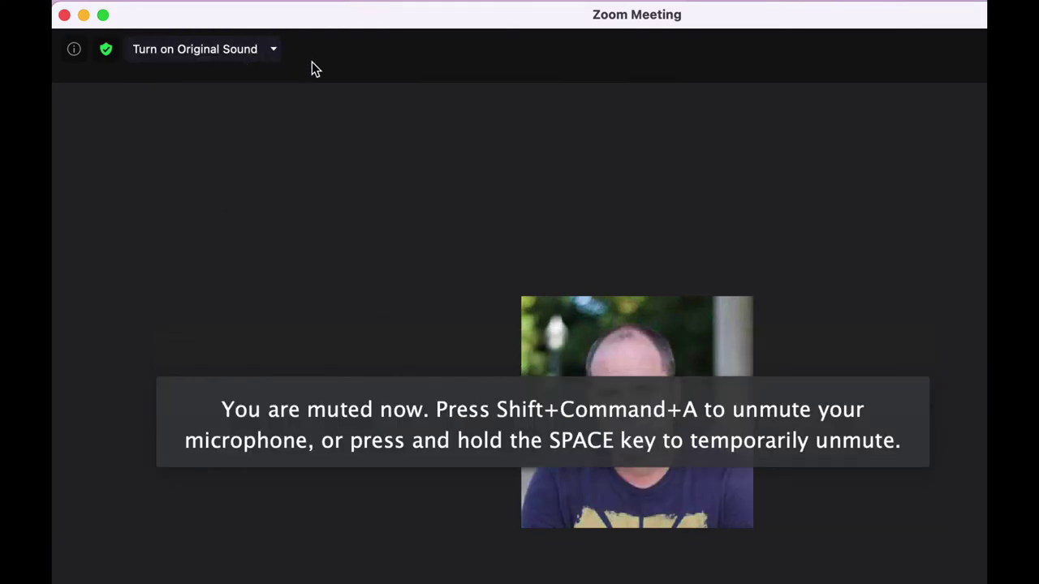
pyautogui.click(249, 57)
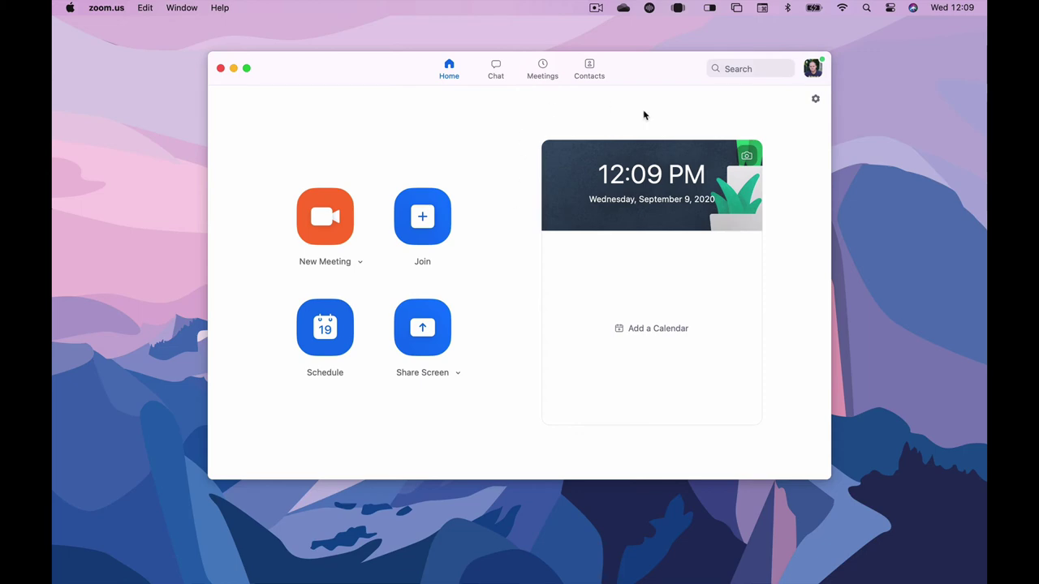
# Step: Review the local recording settings and the folder where recordings are stored, and close the settings
pyautogui.click(817, 101)
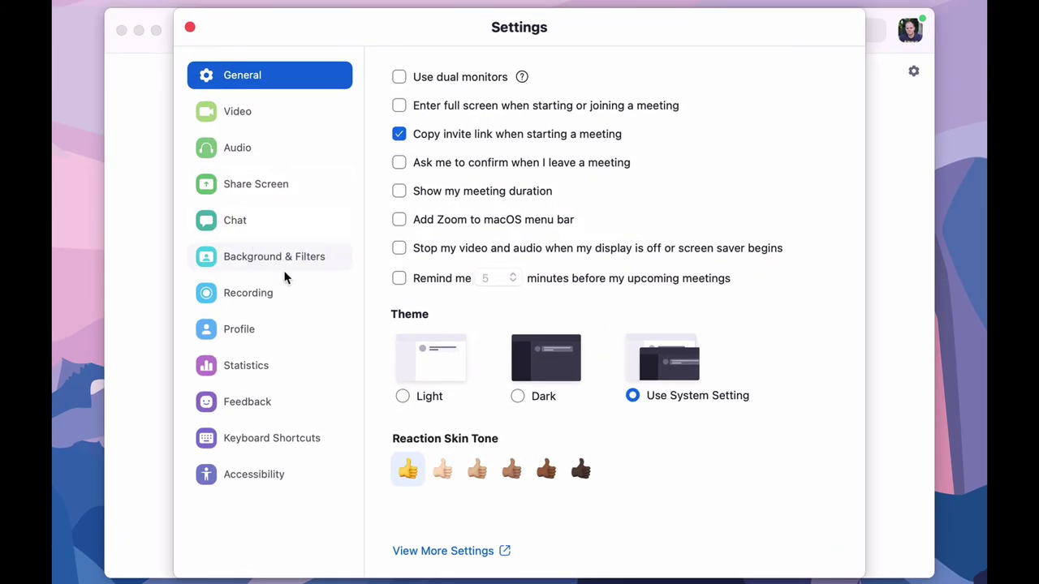
pyautogui.click(312, 289)
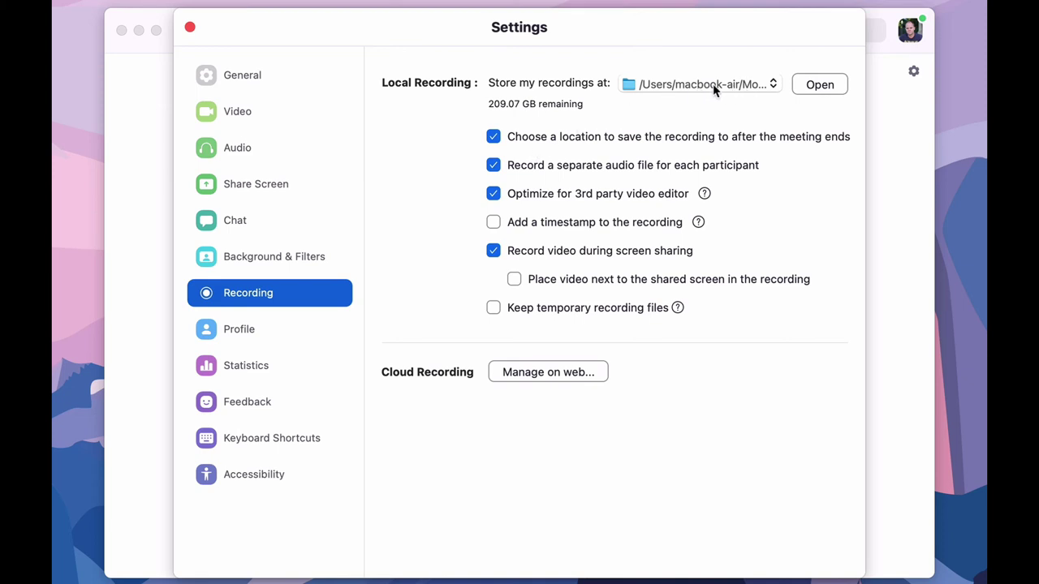
pyautogui.click(820, 85)
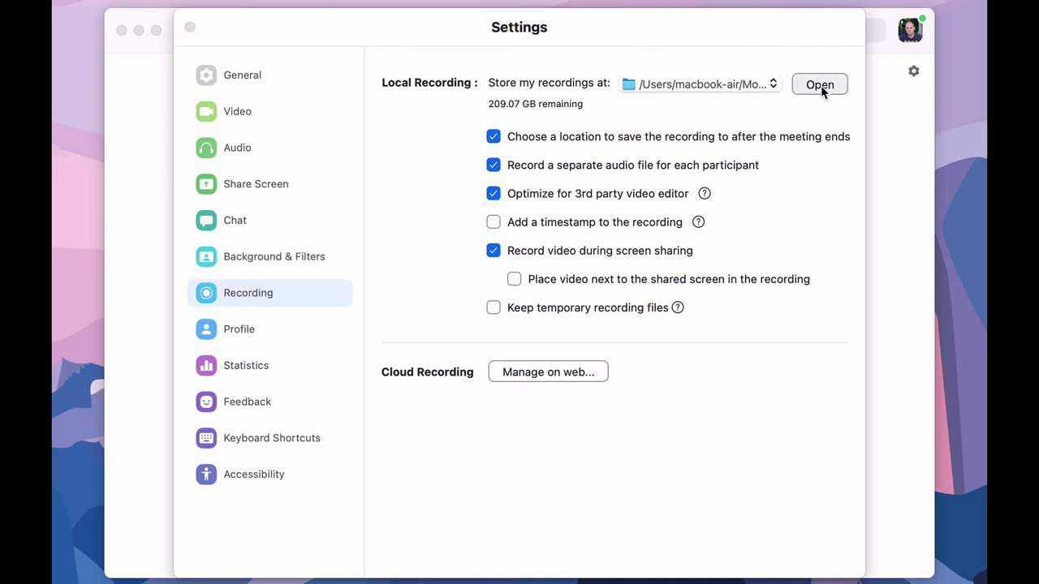
pyautogui.click(143, 72)
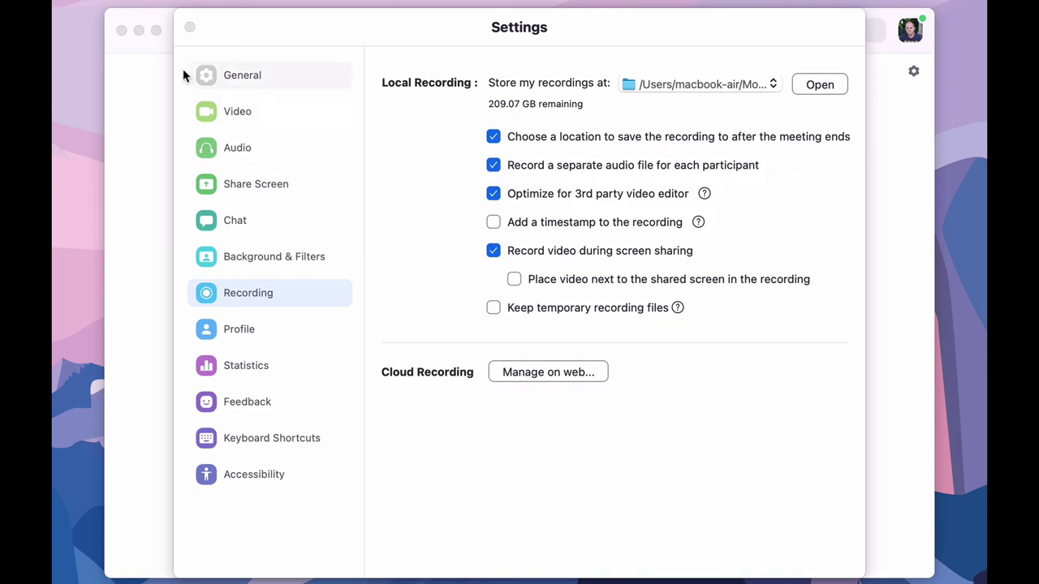
pyautogui.click(189, 28)
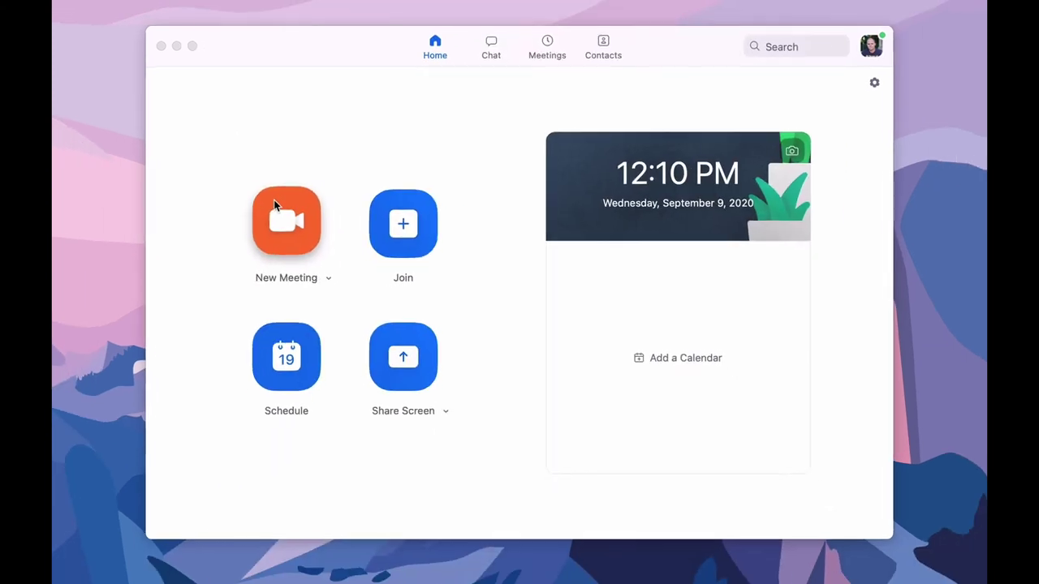
# Step: Start a new meeting and record it on this computer with the microphone unmuted
pyautogui.click(247, 204)
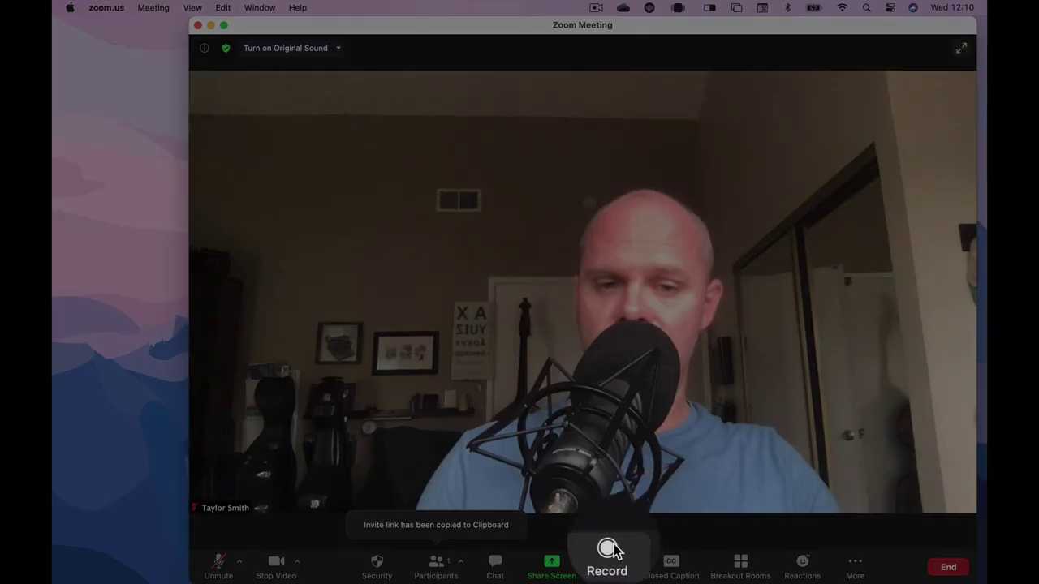
pyautogui.click(611, 558)
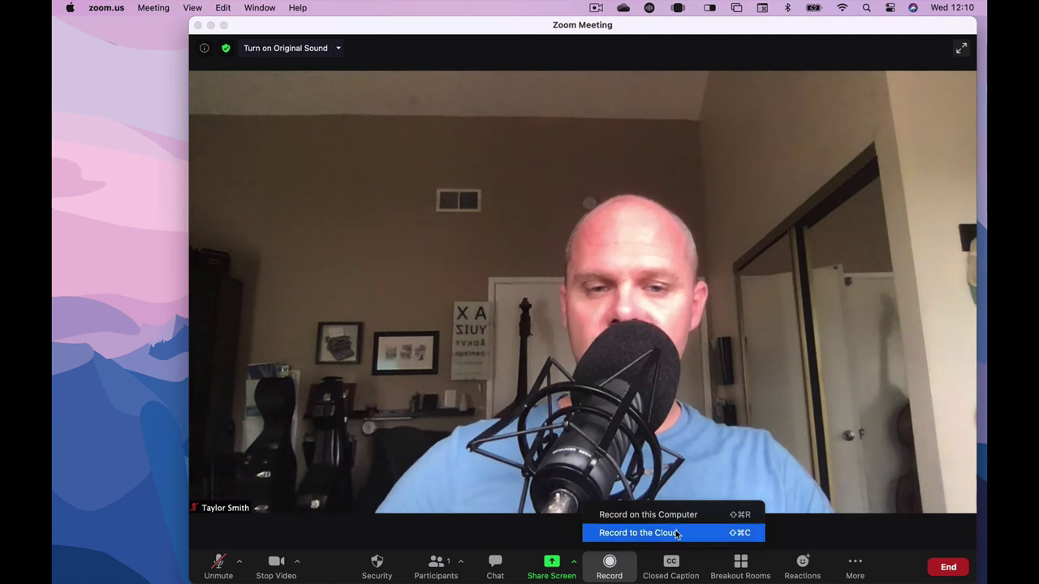
pyautogui.click(700, 514)
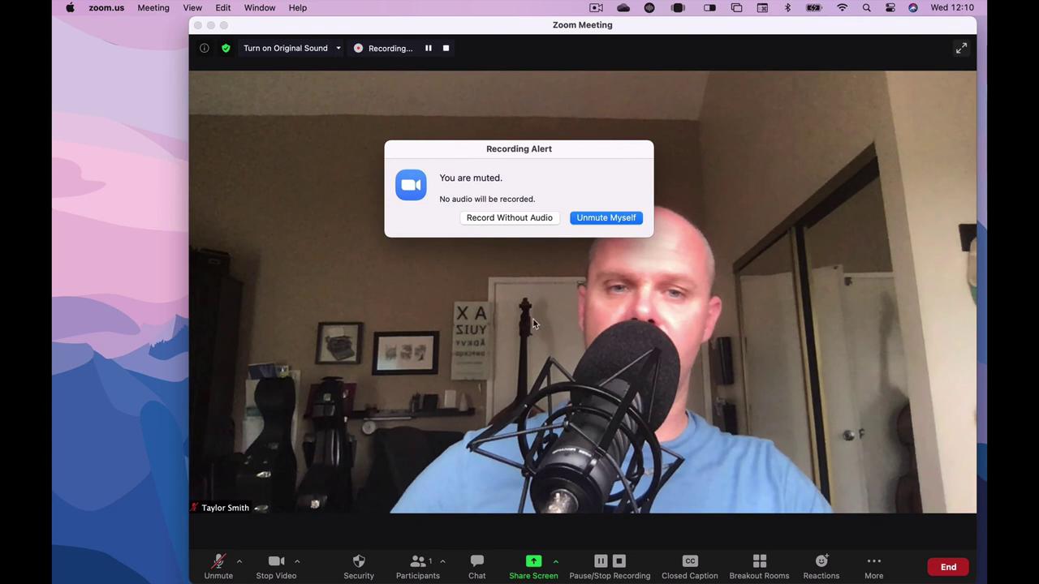
pyautogui.click(606, 217)
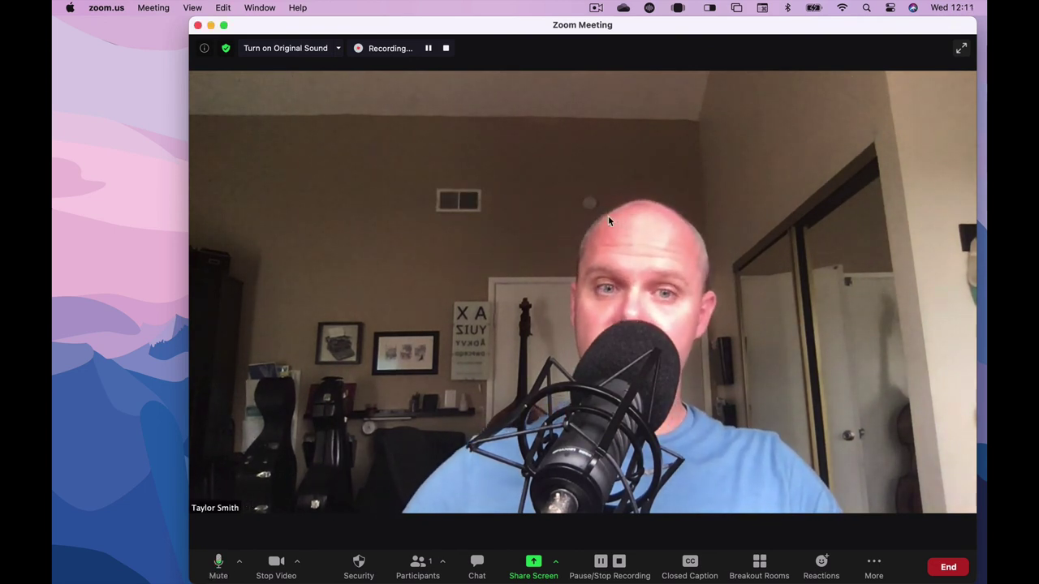
# Step: End the meeting for all and save the recording in the proposed folder under Movies/Zoom Meetings
pyautogui.click(947, 565)
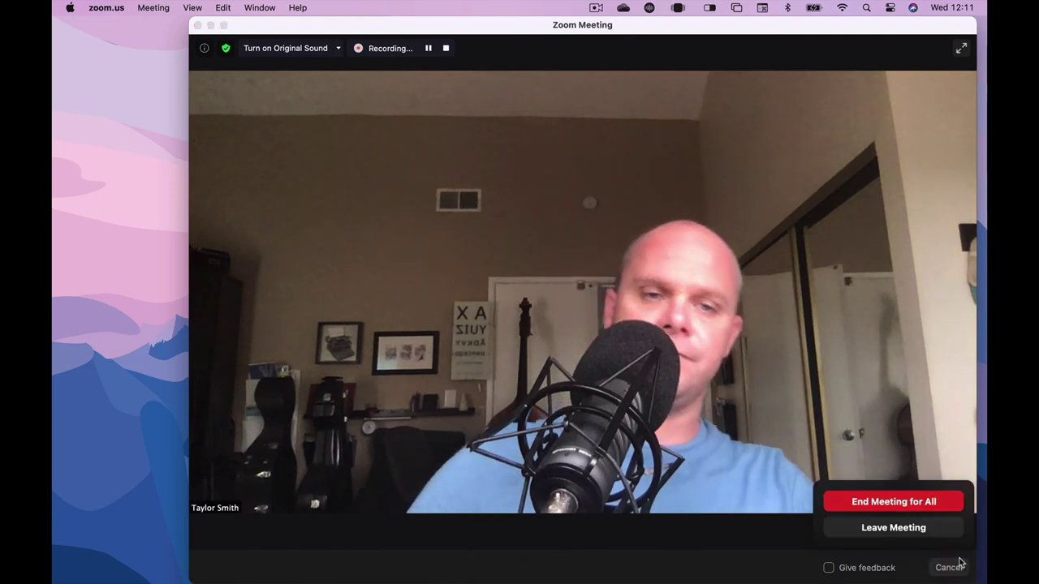
pyautogui.click(913, 499)
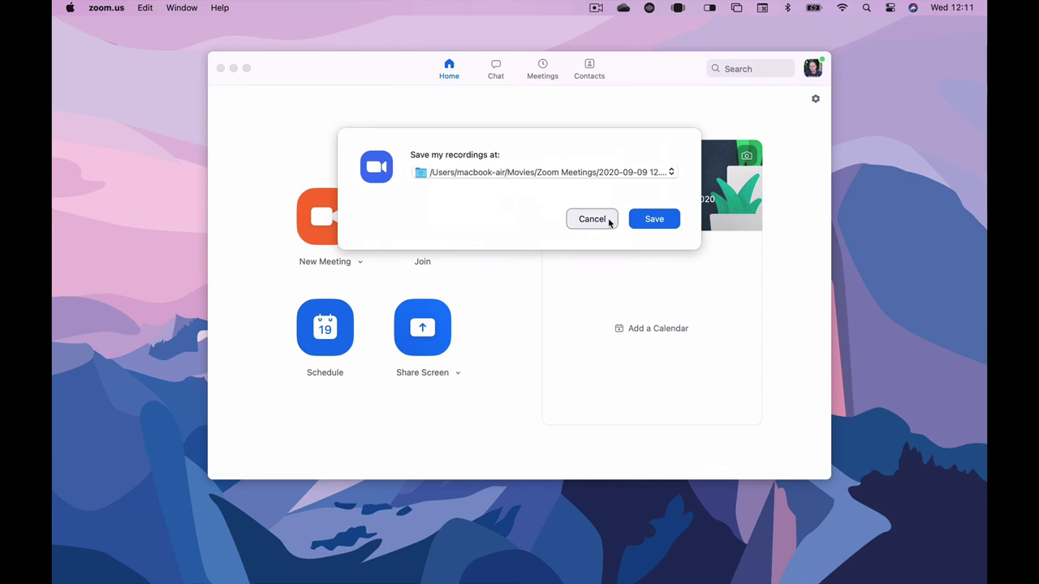
pyautogui.click(654, 221)
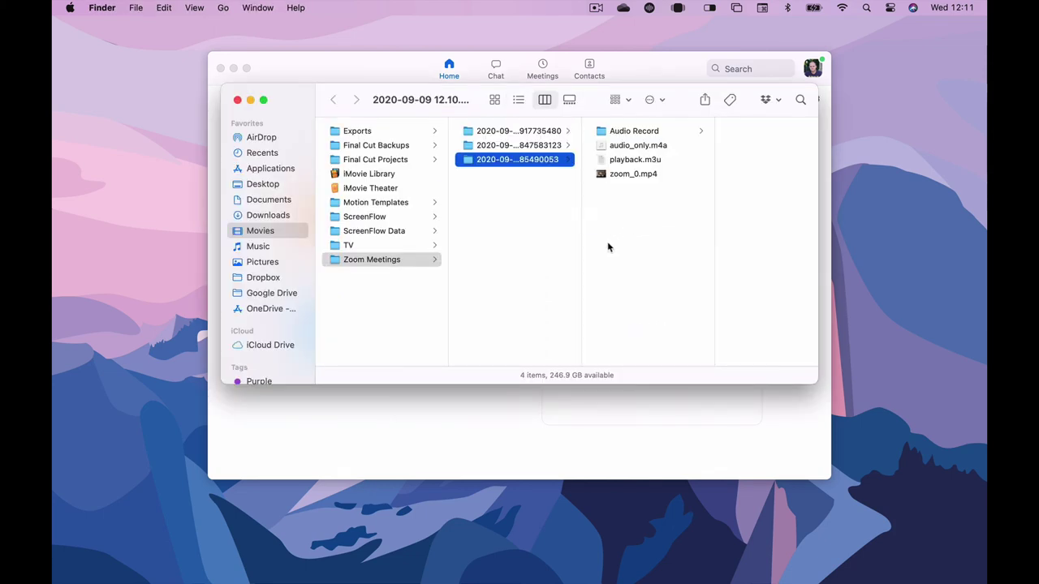
# Step: Open the Audio Record folder of the 2020-09-09 12.10 meeting and preview the audio file labelled with the participant's name
pyautogui.click(547, 213)
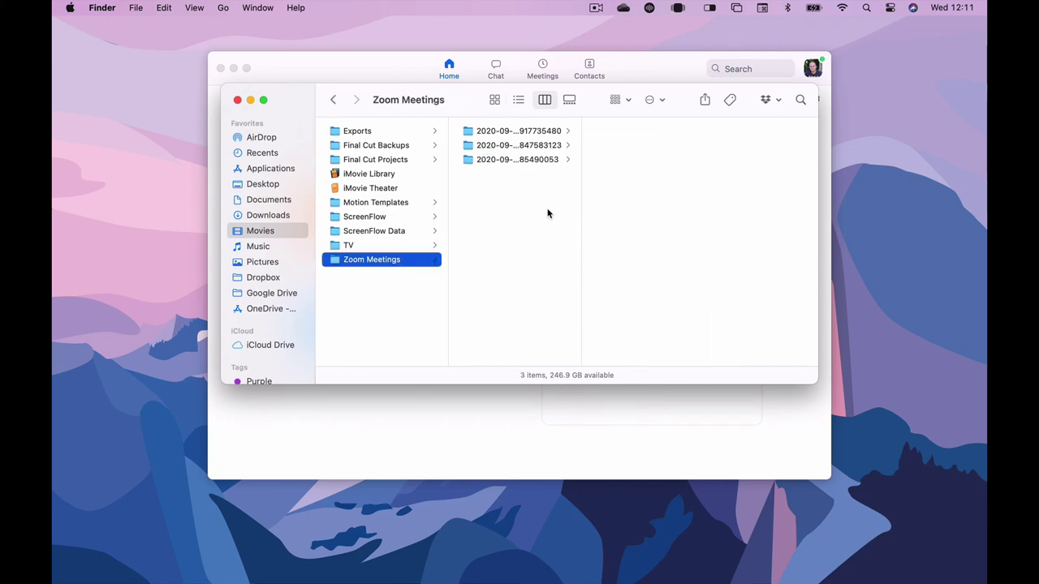
pyautogui.click(551, 162)
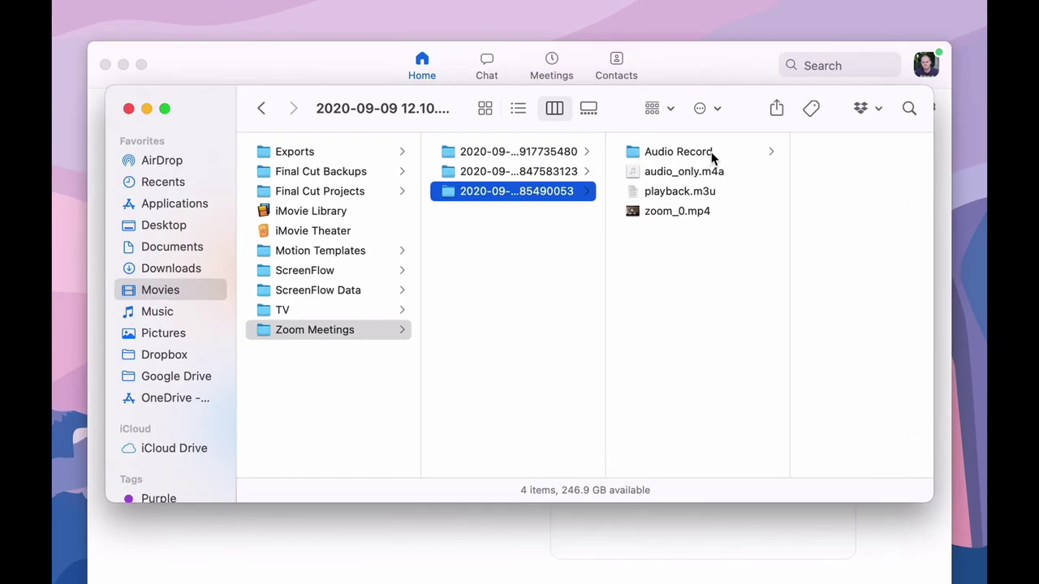
pyautogui.click(668, 139)
pyautogui.click(825, 161)
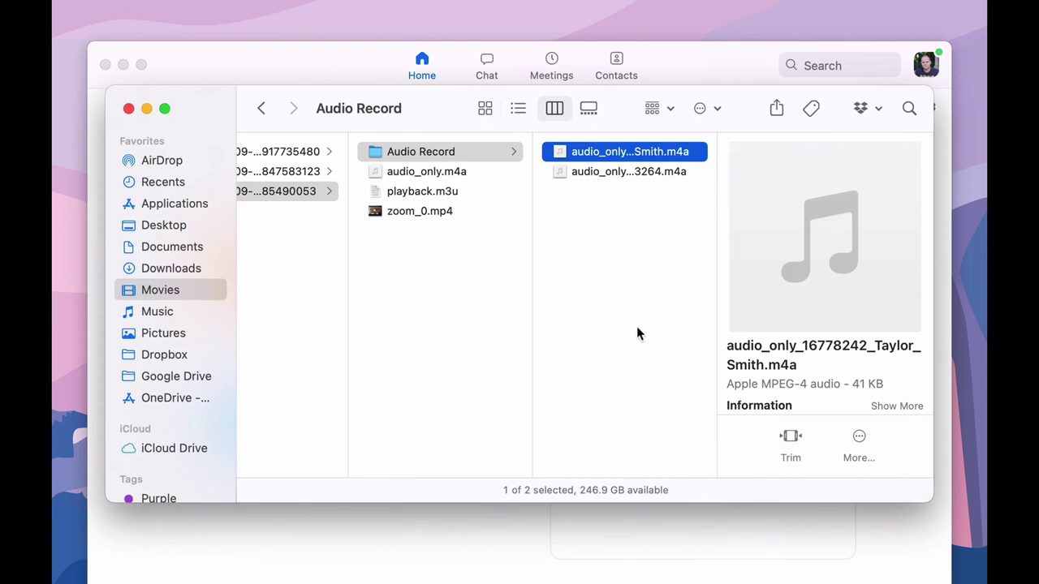
pyautogui.press('space')
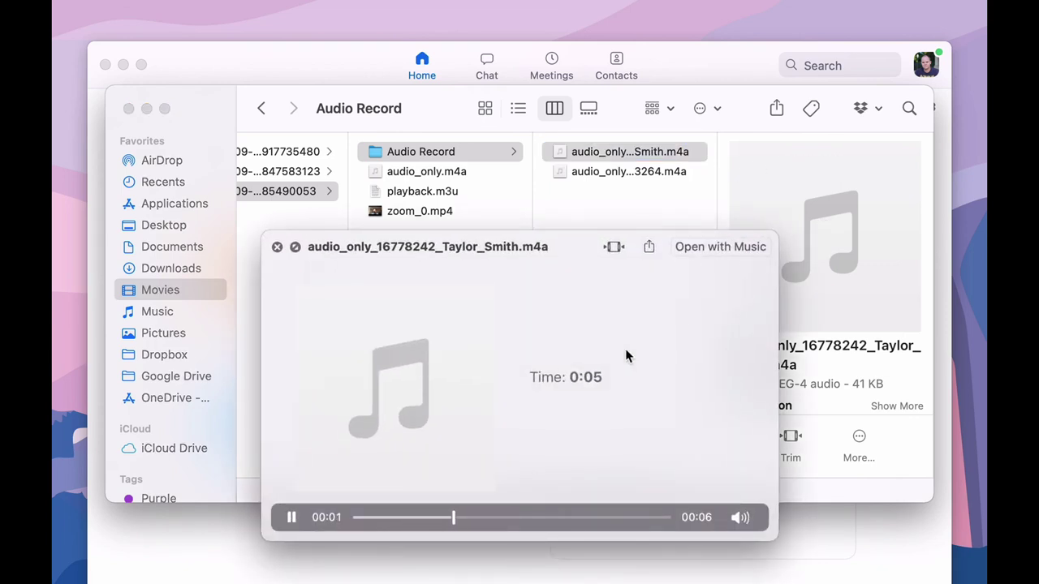
pyautogui.press('space')
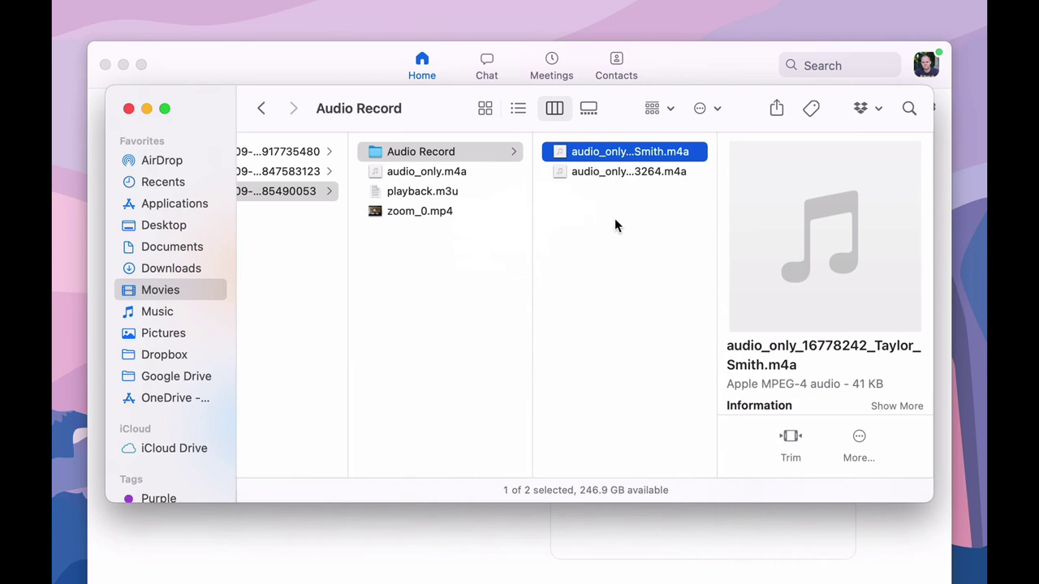
# Step: Preview the other participant's separate recording, audio_only_33163264.m4a, and close the preview with no audio file selected
pyautogui.click(621, 170)
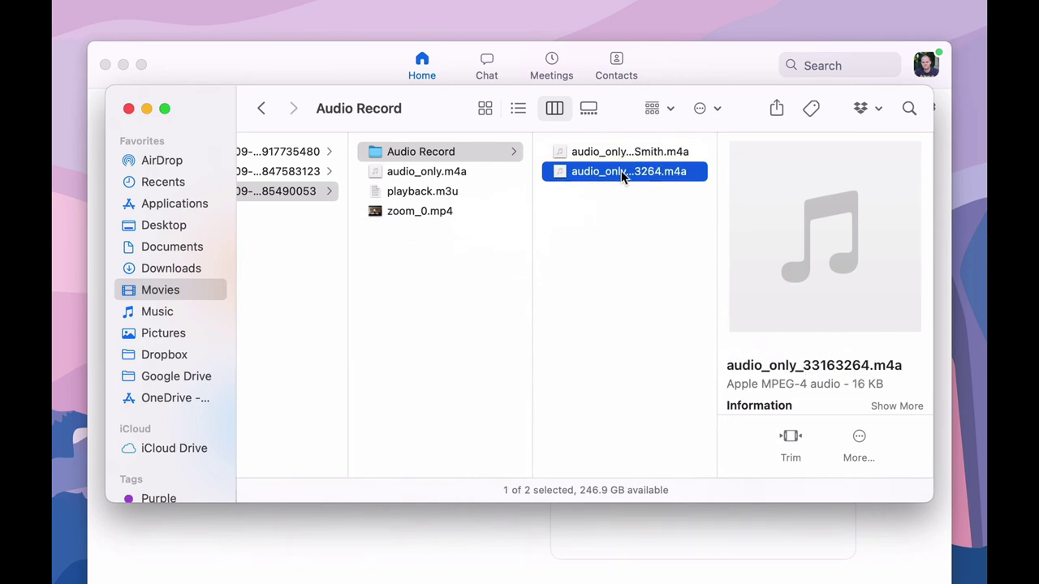
pyautogui.press('Return')
pyautogui.press('Escape')
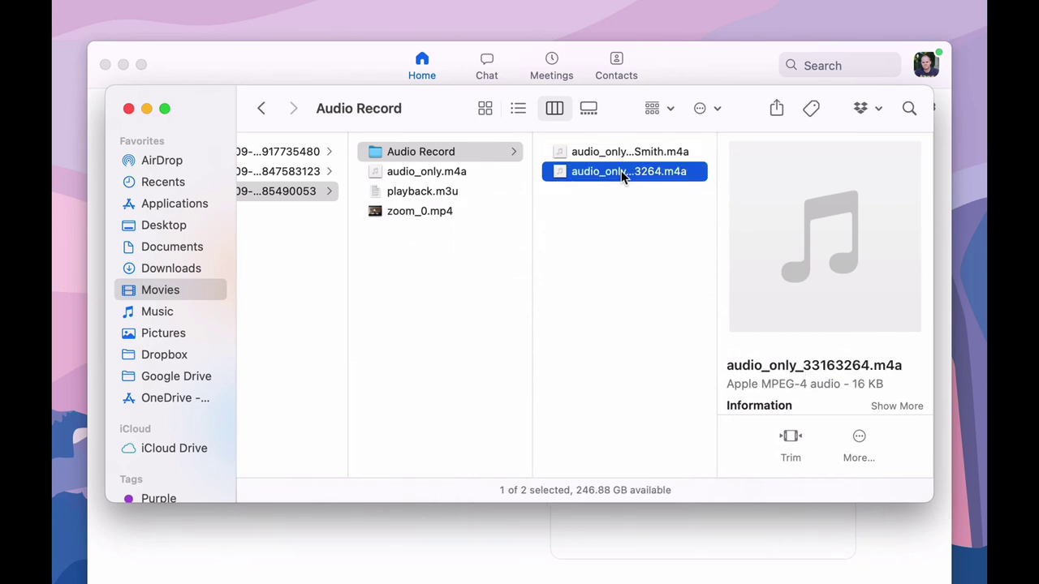
pyautogui.press('space')
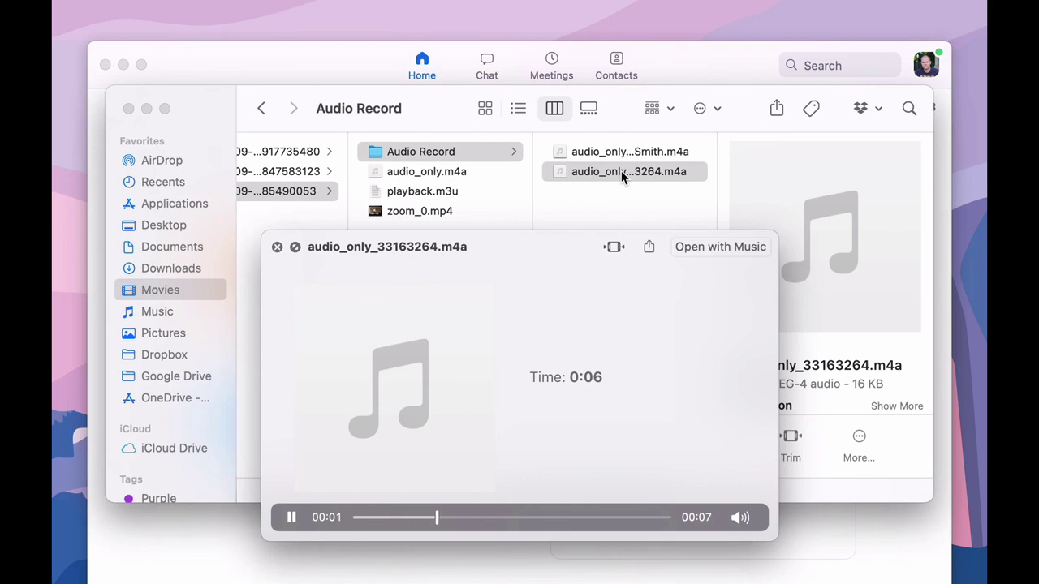
pyautogui.press('space')
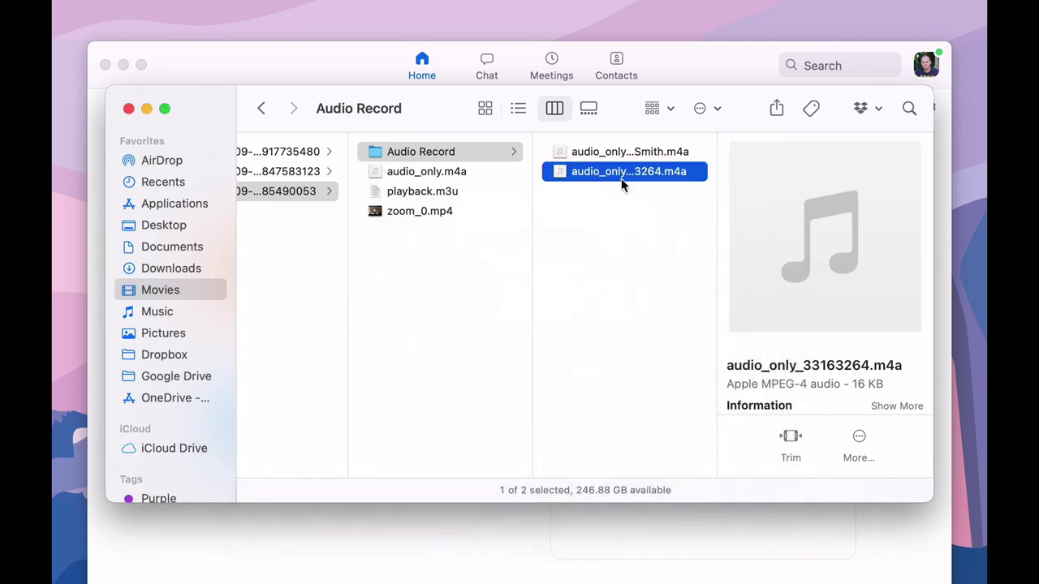
pyautogui.click(627, 248)
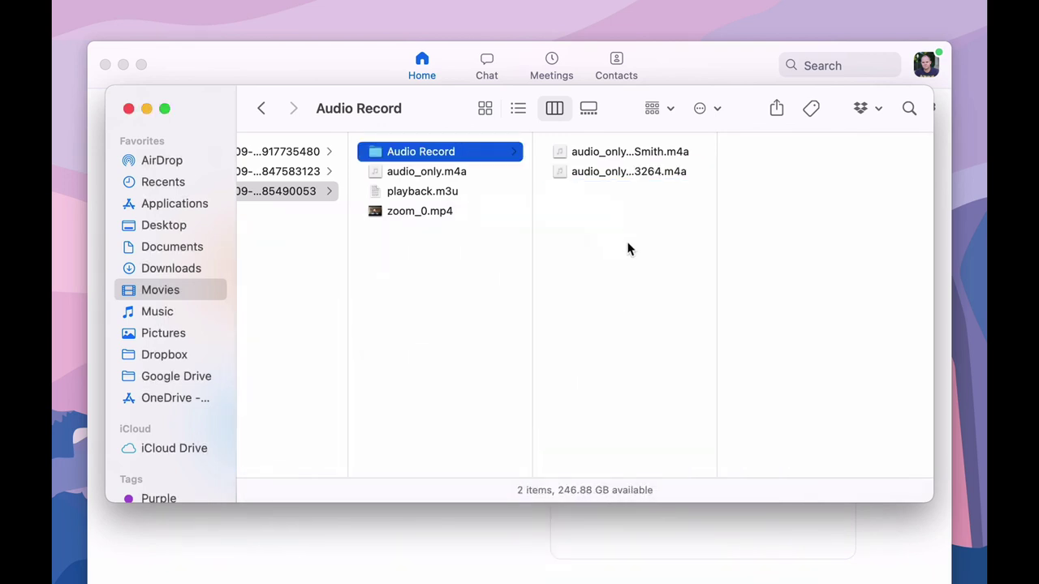